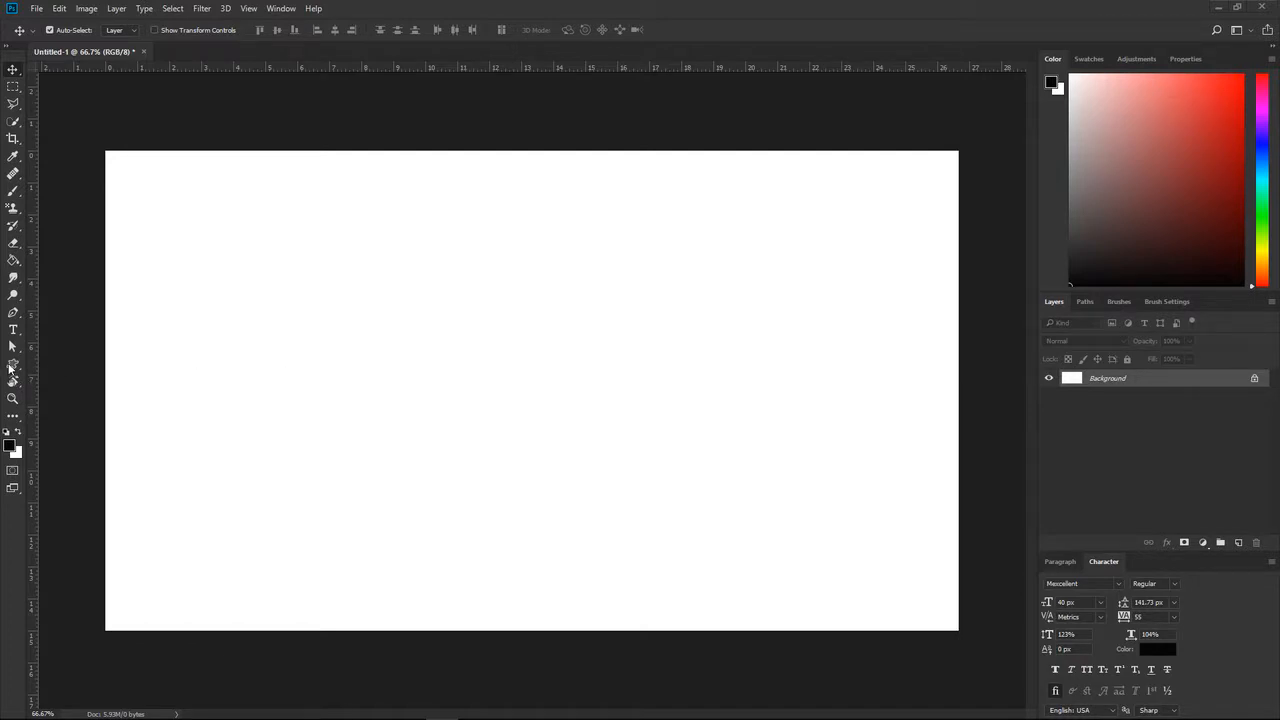
- Draw a person custom shape about 153 × 143 px in the canvas's upper-left area and a music-note shape in its lower-left area
{"action": "left_click", "coordinate": [12, 366]}
{"action": "left_click", "coordinate": [71, 428]}
{"action": "left_click_drag", "start_coordinate": [169, 242], "coordinate": [240, 305]}
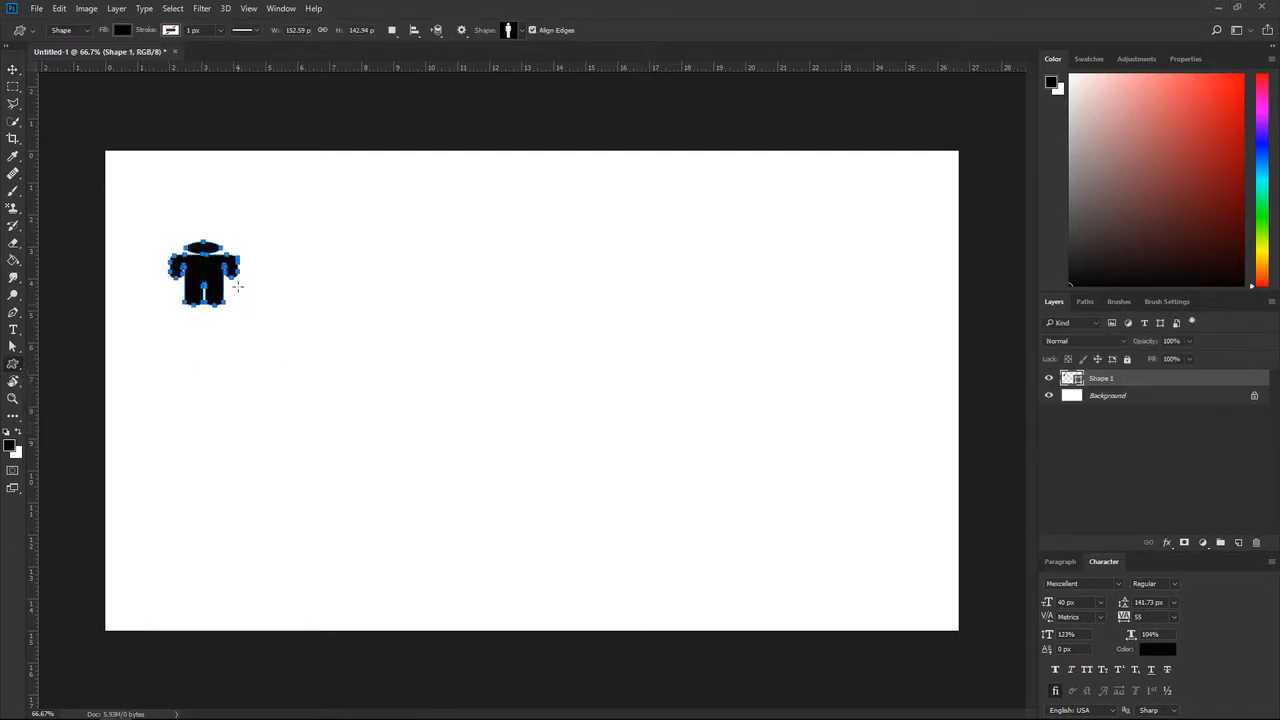
{"action": "left_click", "coordinate": [521, 30]}
{"action": "left_click", "coordinate": [521, 122]}
{"action": "left_click_drag", "start_coordinate": [344, 444], "coordinate": [414, 516]}
- Draw an hourglass custom shape about 122 × 112 px beside the music note and a heart about 269 × 161 px near the canvas's lower right
{"action": "left_click", "coordinate": [526, 34]}
{"action": "left_click", "coordinate": [545, 167]}
{"action": "left_click_drag", "start_coordinate": [507, 439], "coordinate": [563, 490]}
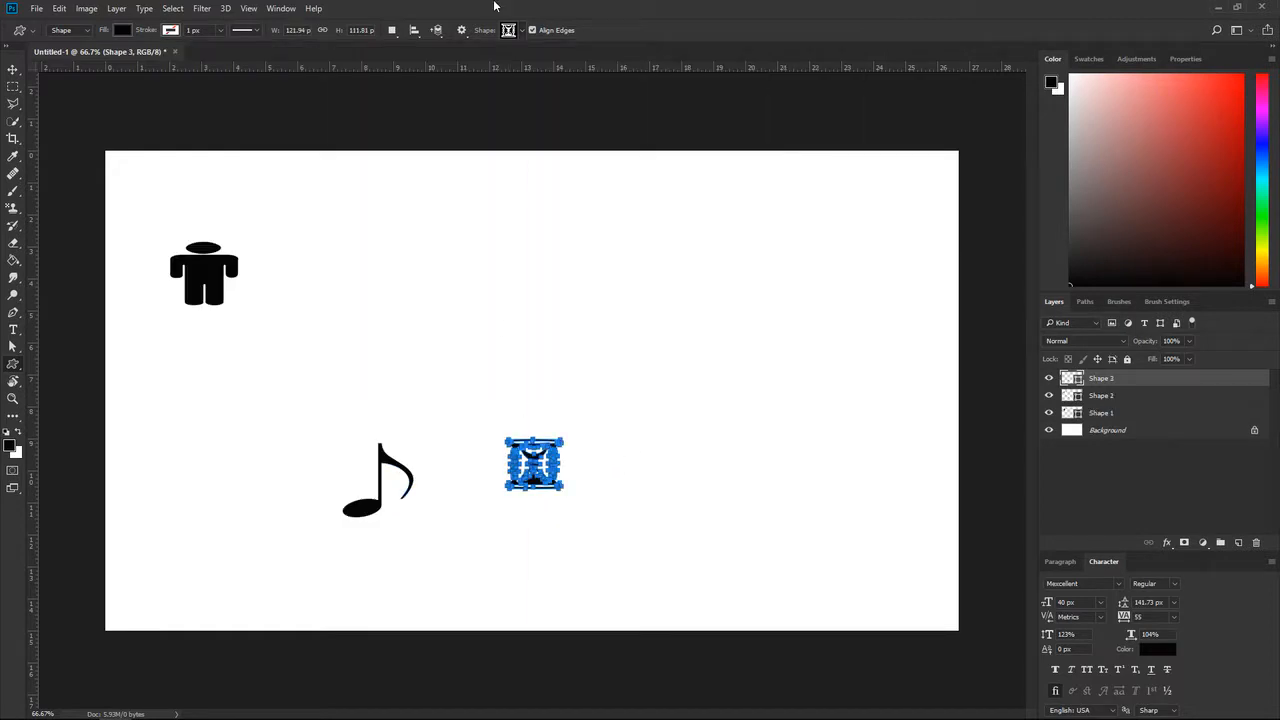
{"action": "left_click", "coordinate": [526, 34]}
{"action": "left_click", "coordinate": [525, 62]}
{"action": "left_click_drag", "start_coordinate": [697, 507], "coordinate": [818, 578]}
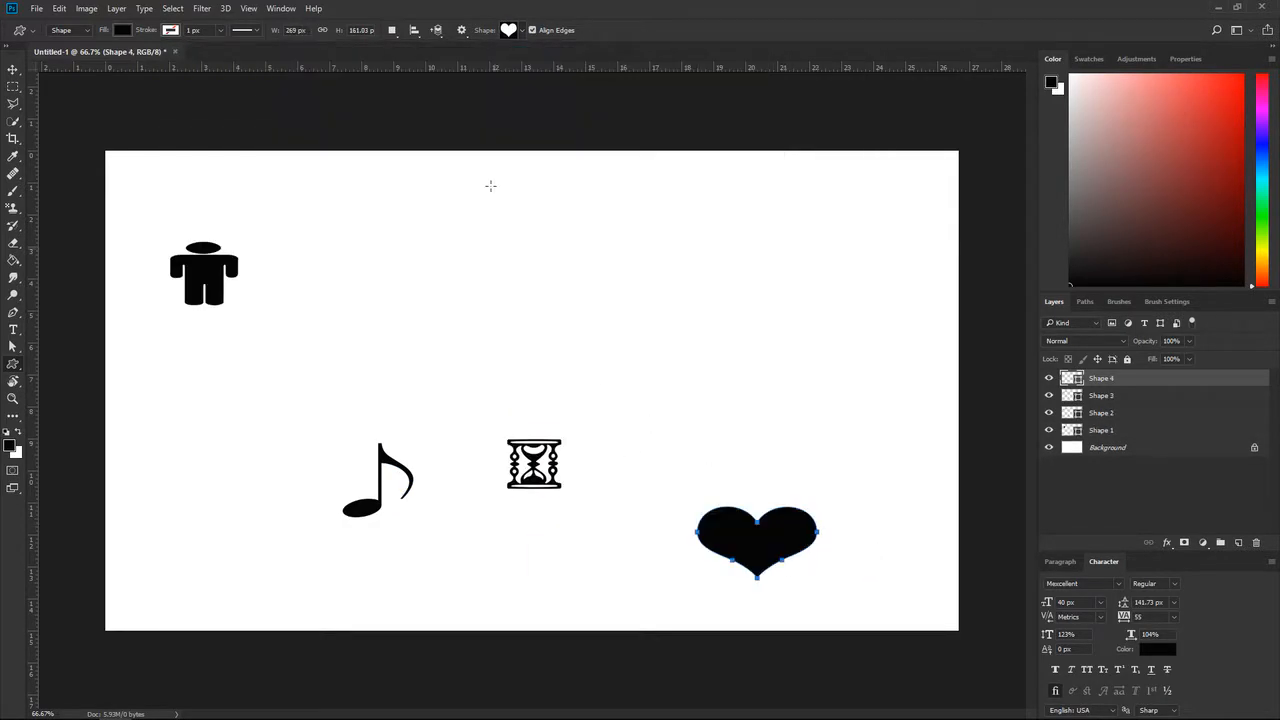
- Draw a right-pointing arrow custom shape about 122 × 128 px near the upper-right edge of the canvas
{"action": "left_click", "coordinate": [520, 31]}
{"action": "left_click", "coordinate": [651, 82]}
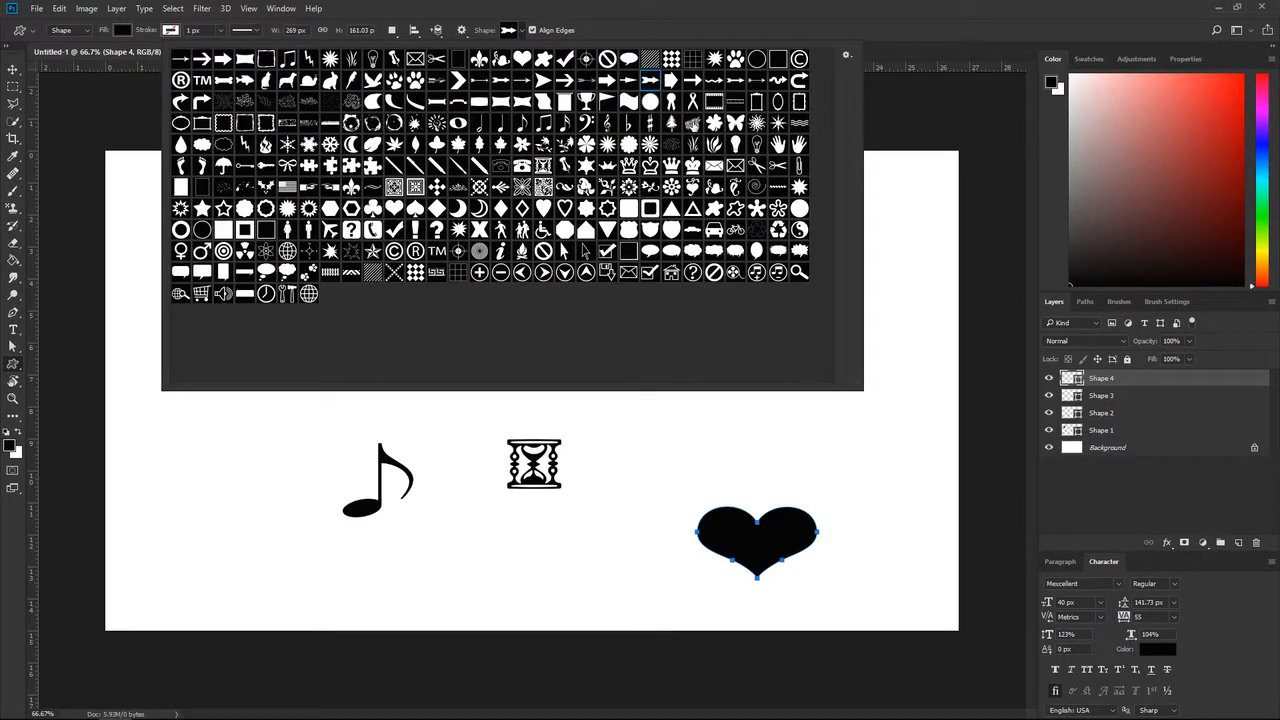
{"action": "left_click_drag", "start_coordinate": [886, 227], "coordinate": [944, 285]}
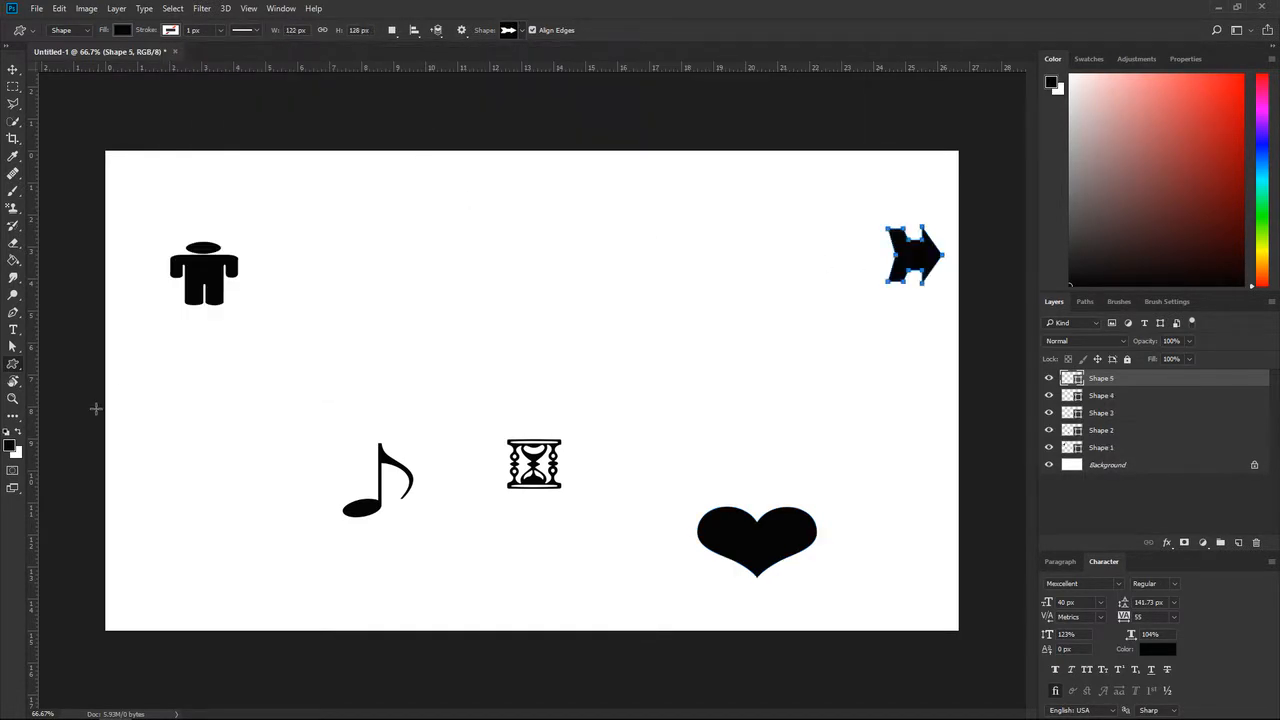
- Add three separate text layers reading "tecxt", "awre" and "hjys" across the middle of the canvas
{"action": "key", "text": "t"}
{"action": "left_click", "coordinate": [394, 290]}
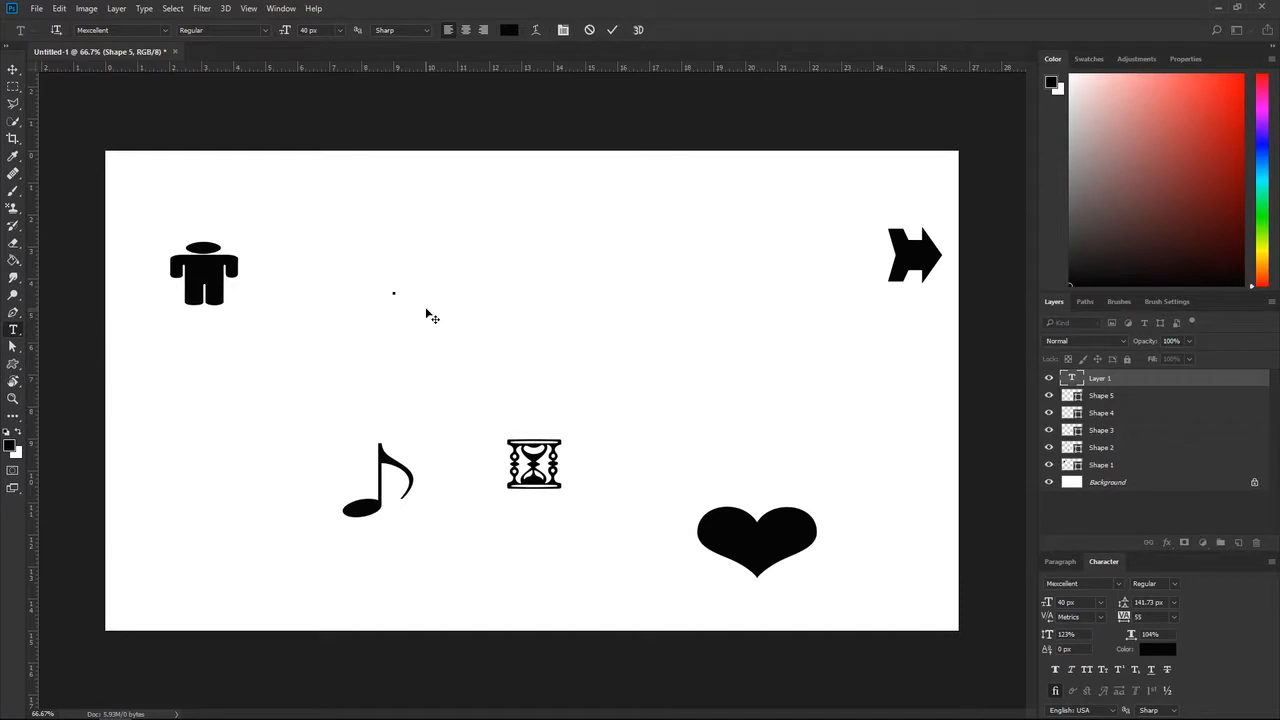
{"action": "type", "text": "TEXT"}
{"action": "left_click", "coordinate": [612, 29]}
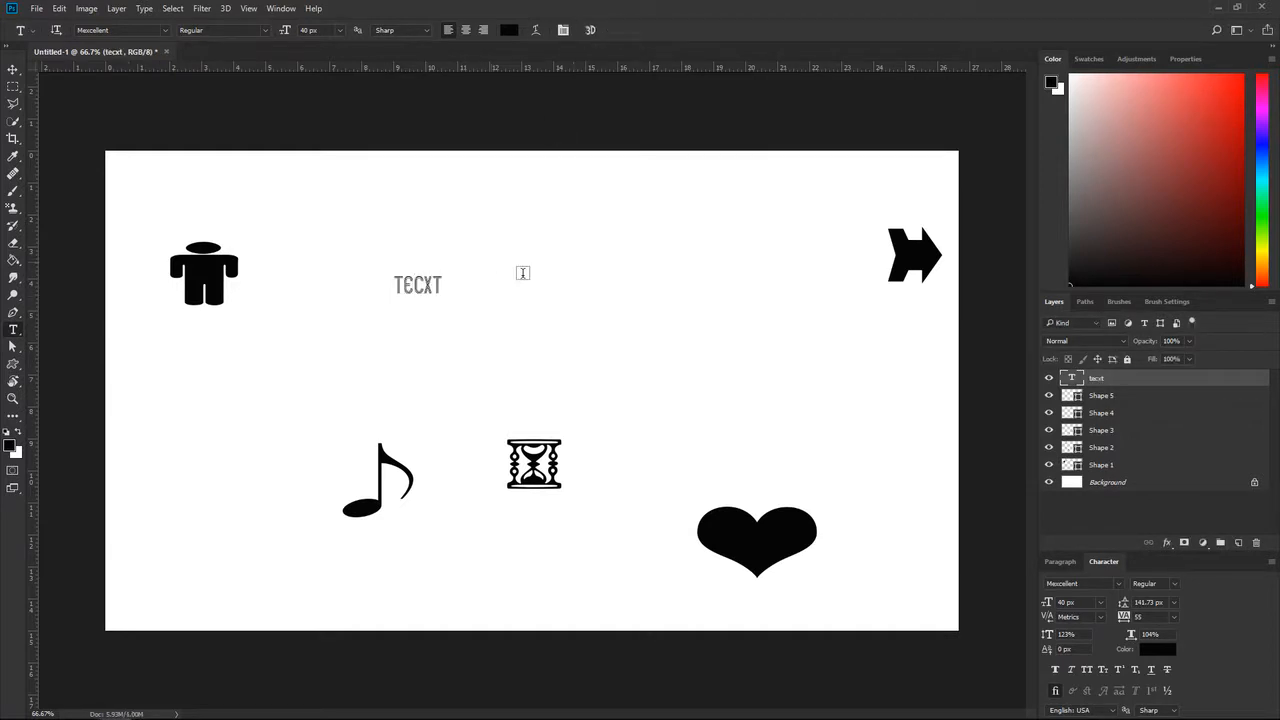
{"action": "left_click", "coordinate": [561, 309]}
{"action": "type", "text": "awre"}
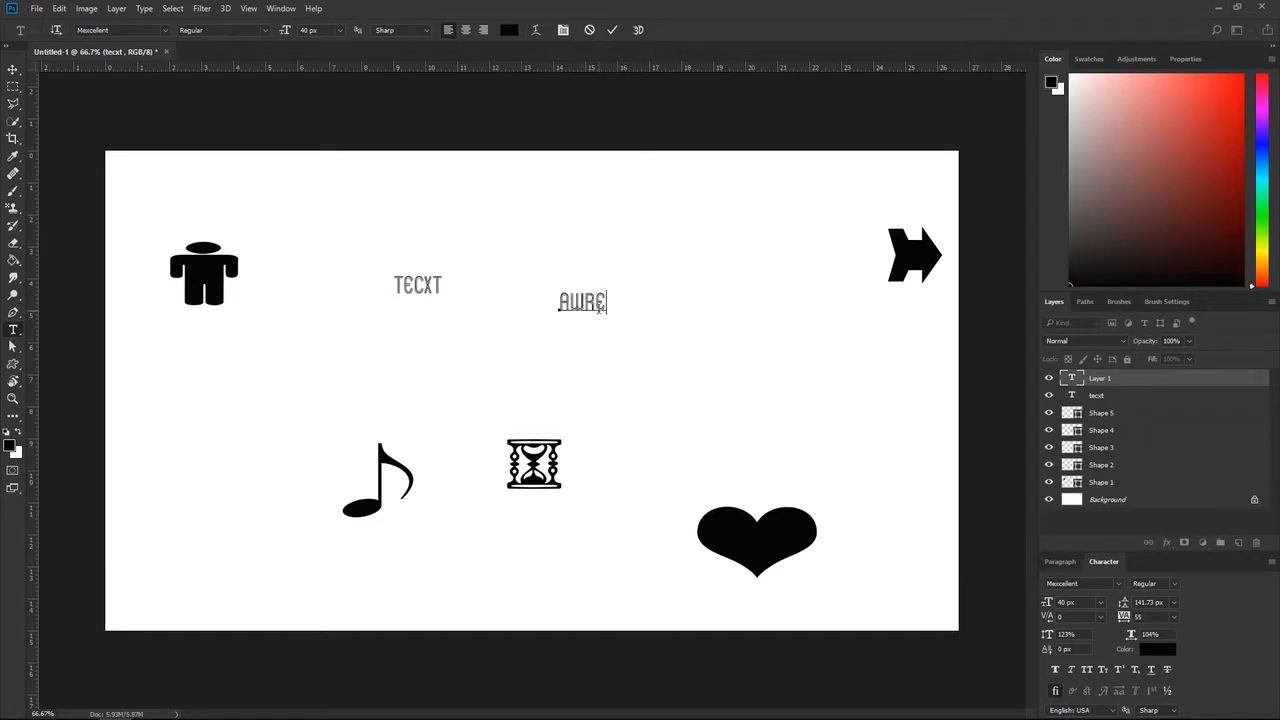
{"action": "left_click", "coordinate": [628, 320]}
{"action": "left_click", "coordinate": [651, 345]}
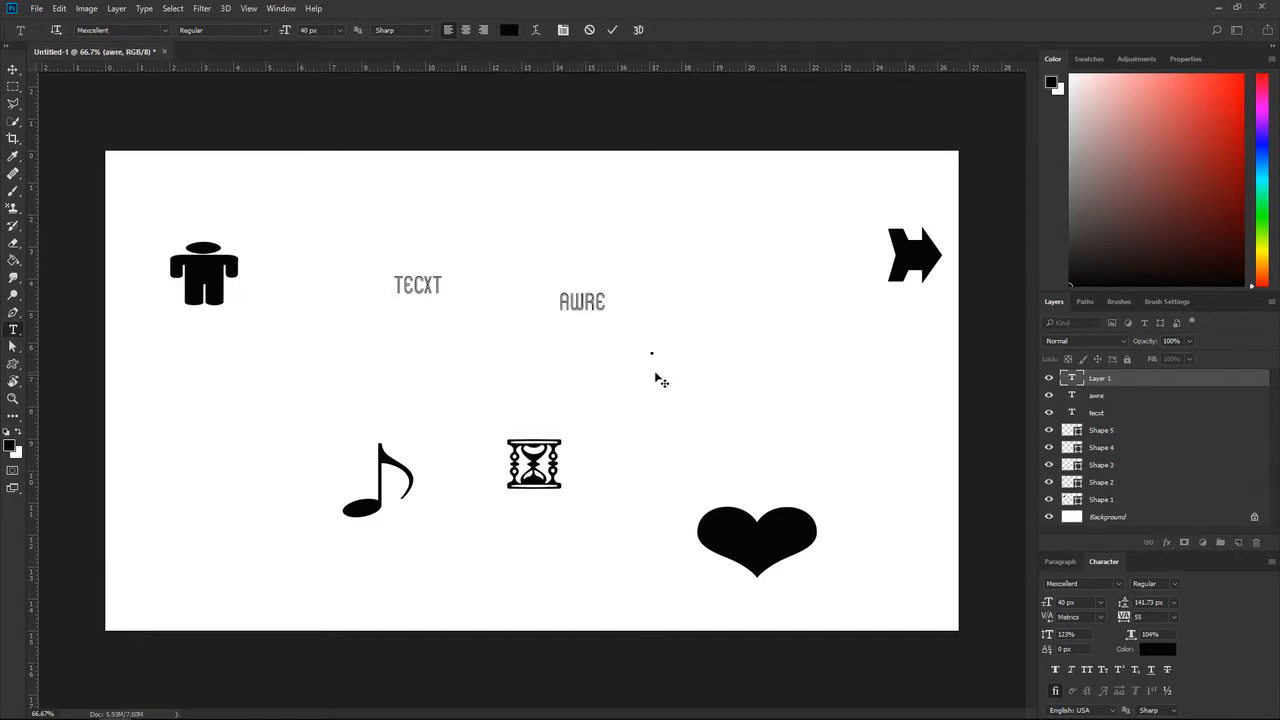
{"action": "type", "text": "hjys"}
{"action": "left_click", "coordinate": [664, 381]}
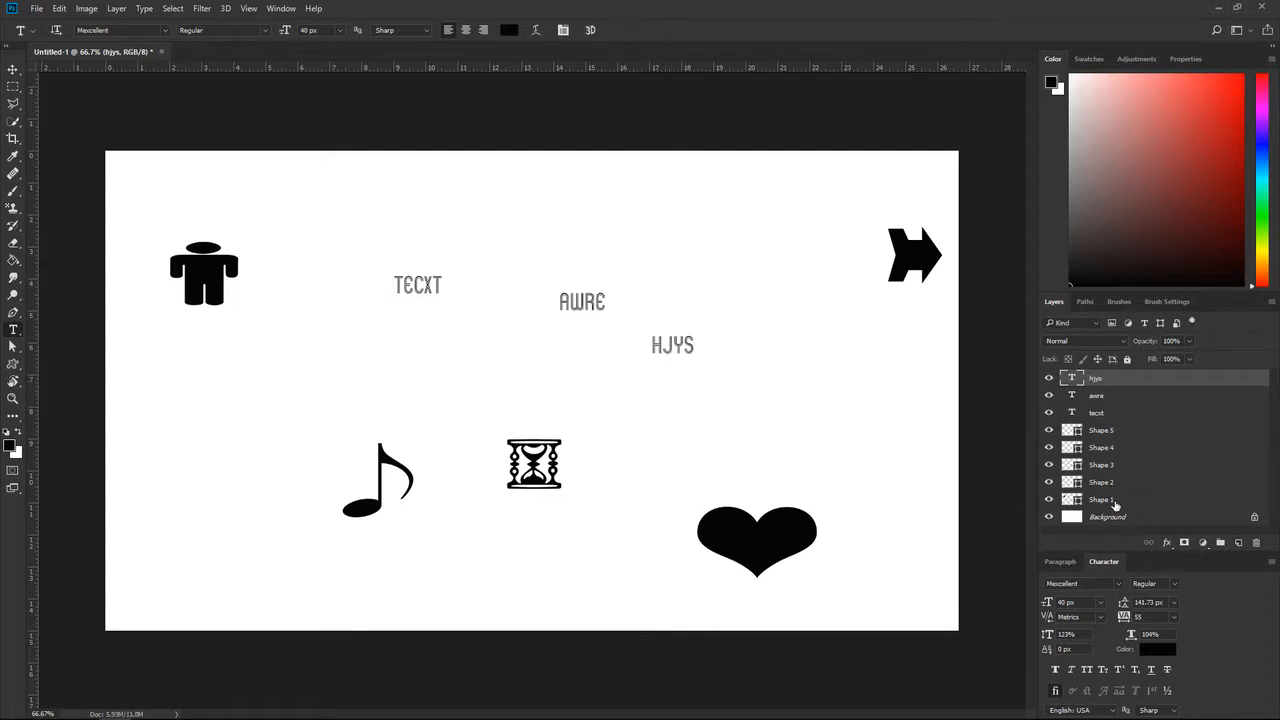
- Scatter the text layers among the shapes: awre below Shape 4, hjys below Shape 3 and tecxt below Shape 2
{"action": "left_click_drag", "start_coordinate": [1090, 386], "coordinate": [1118, 472]}
{"action": "left_click_drag", "start_coordinate": [1096, 403], "coordinate": [1130, 492]}
{"action": "left_click_drag", "start_coordinate": [1090, 386], "coordinate": [1108, 432]}
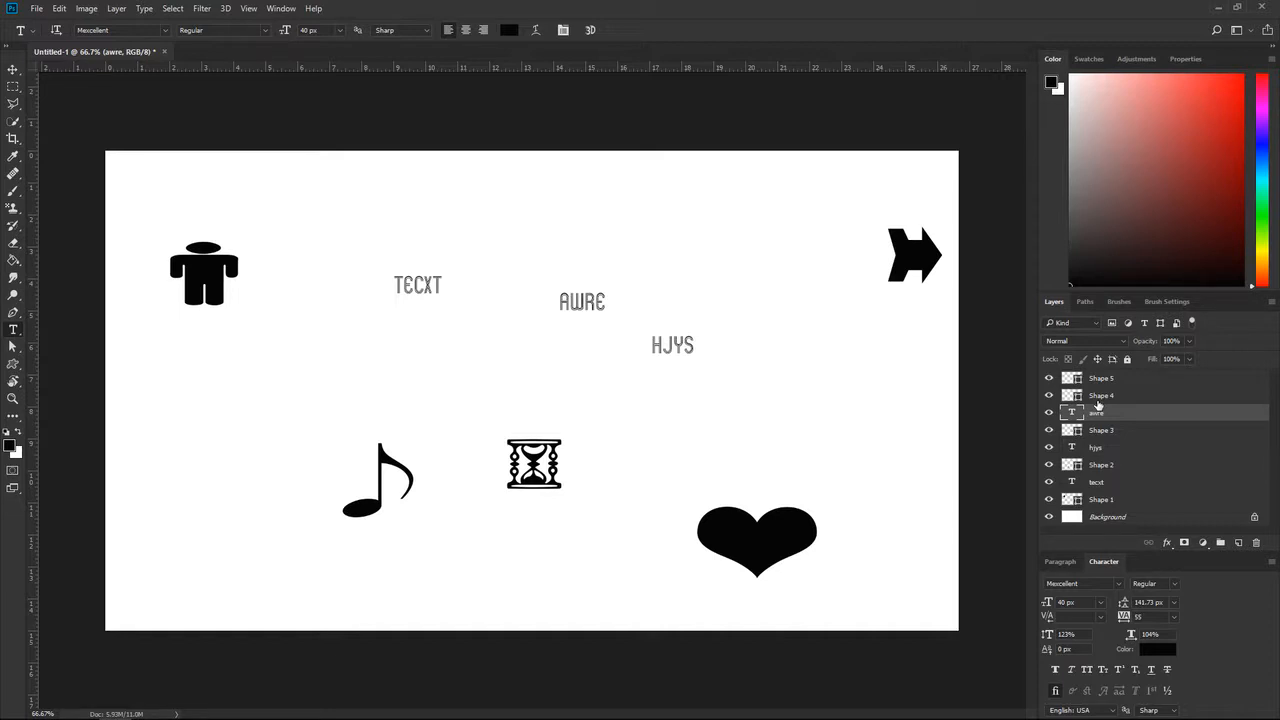
- Group the awre, hjys and tecxt layers and move the group to the top of the layer stack
{"action": "left_click", "coordinate": [1118, 452], "text": "ctrl"}
{"action": "left_click", "coordinate": [1134, 482], "text": "ctrl"}
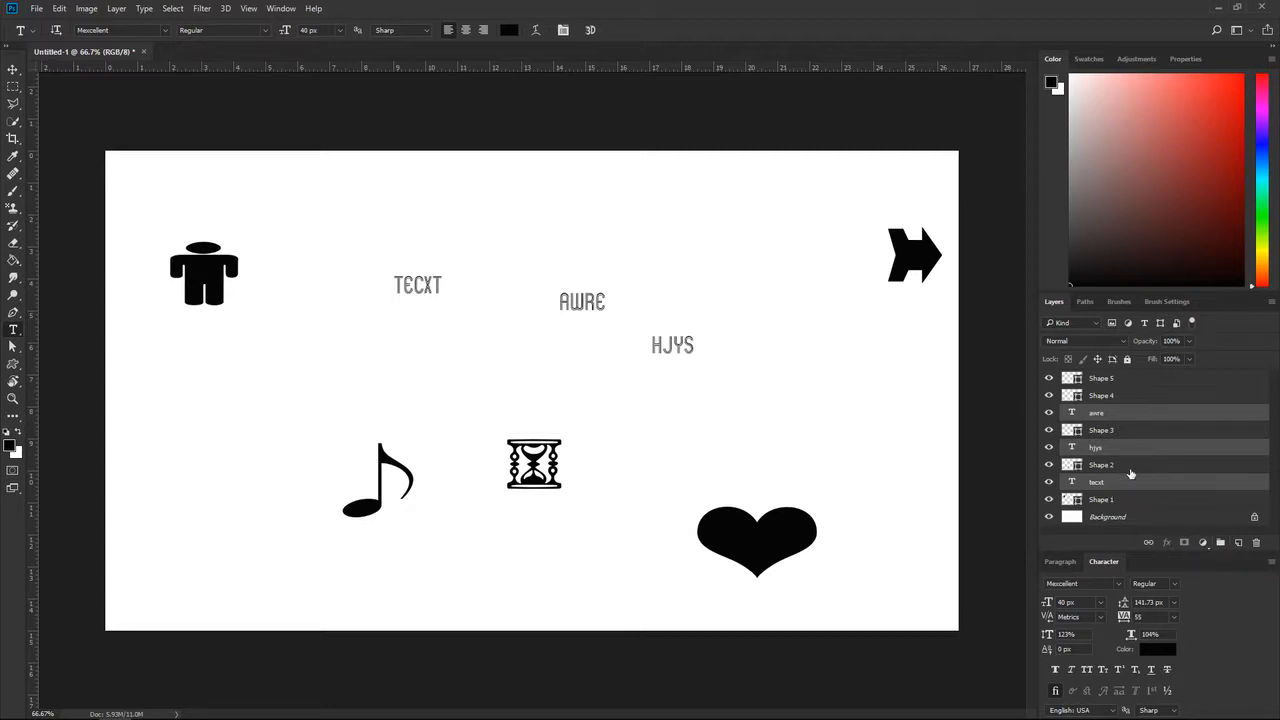
{"action": "key", "text": "ctrl+g"}
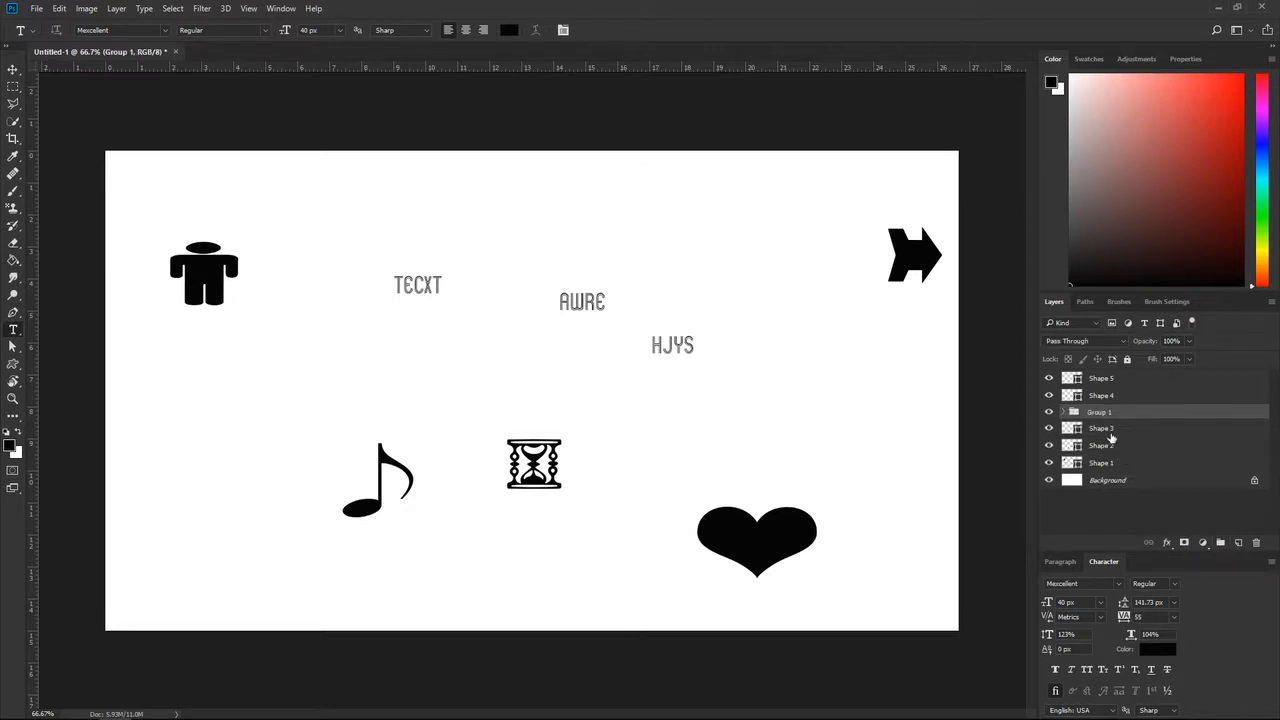
{"action": "left_click", "coordinate": [1049, 412]}
{"action": "left_click", "coordinate": [1049, 412]}
{"action": "left_click_drag", "start_coordinate": [1070, 417], "coordinate": [1070, 376]}
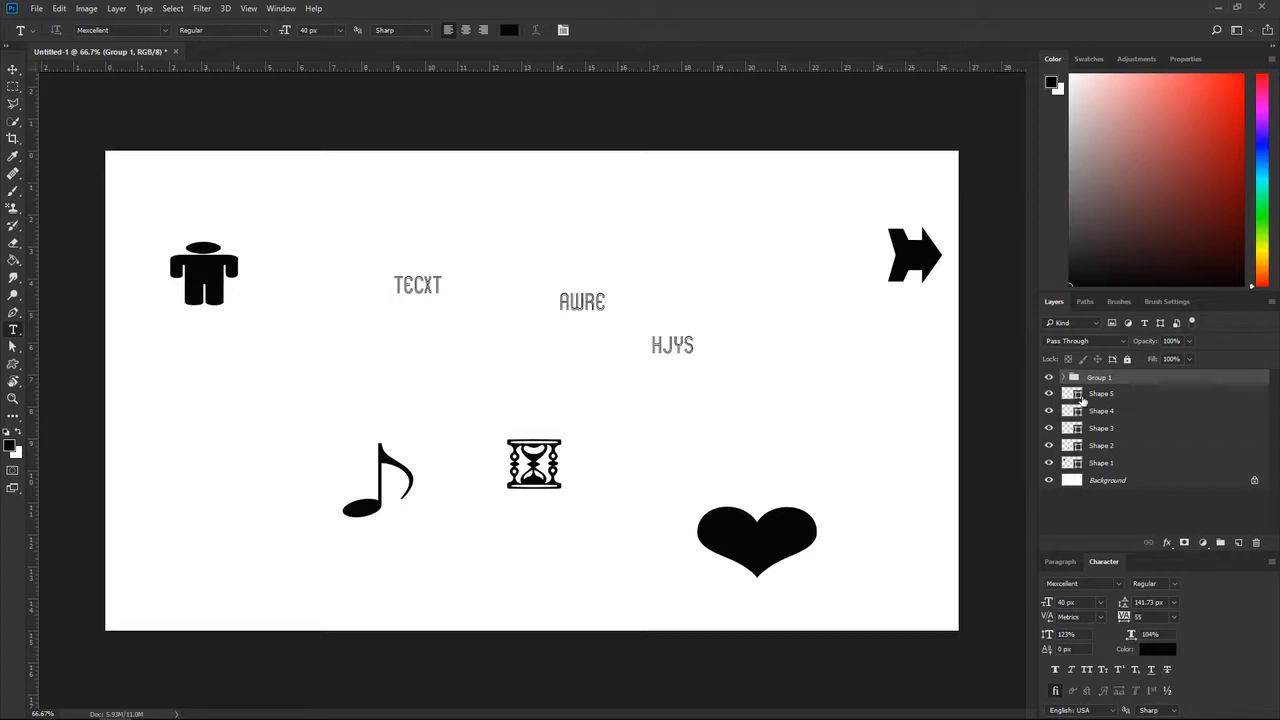
- Group the layers Shape 1 through Shape 5 into a second group and check its contents
{"action": "left_click", "coordinate": [1082, 396]}
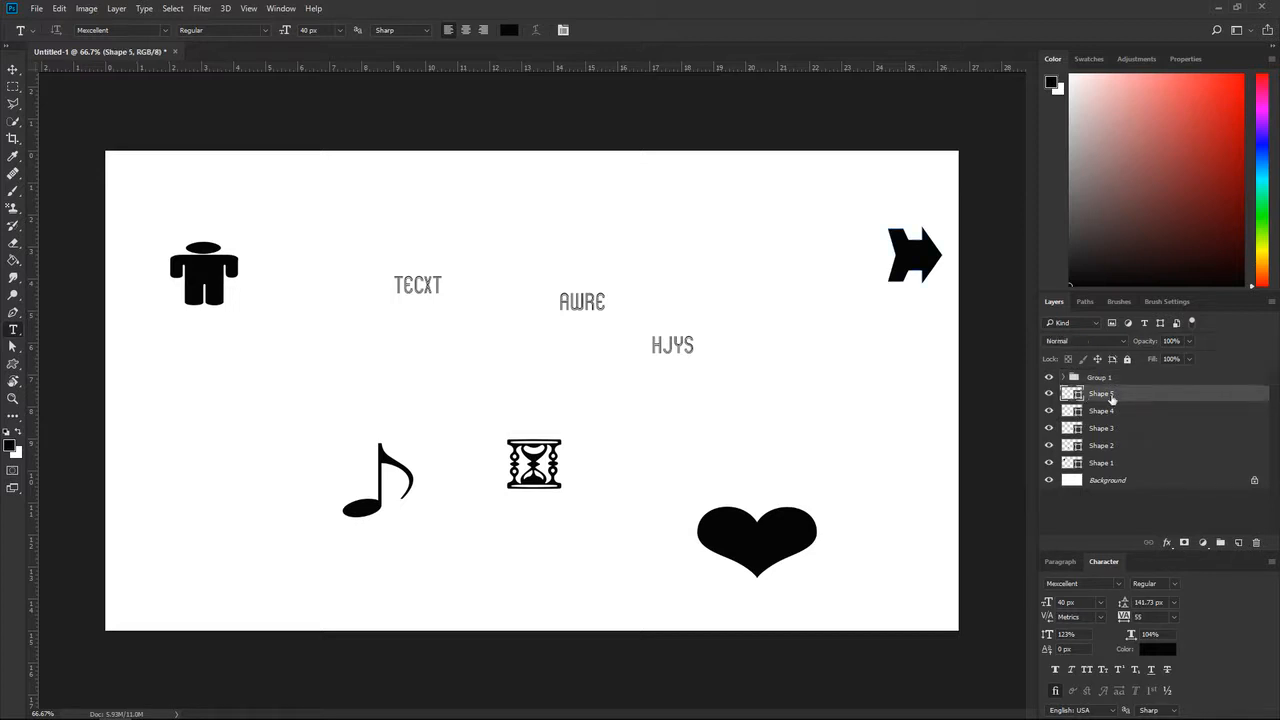
{"action": "left_click", "coordinate": [1116, 467], "text": "shift"}
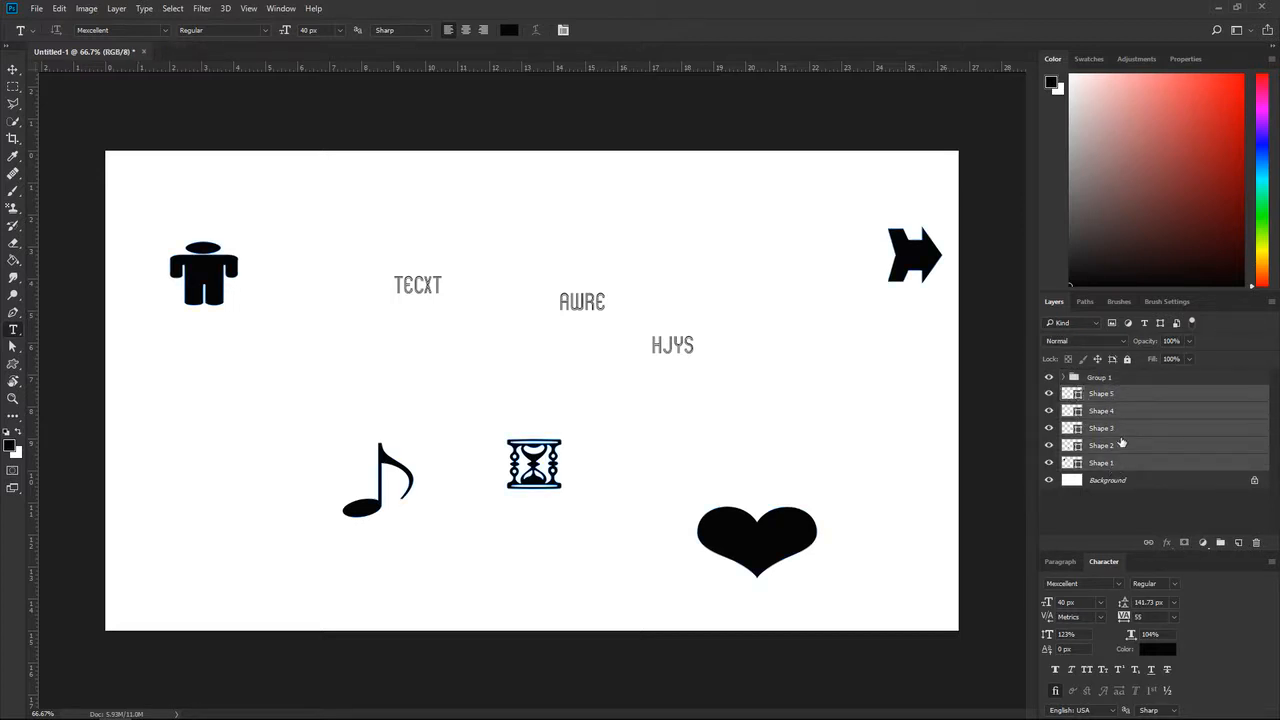
{"action": "left_click", "coordinate": [1098, 396]}
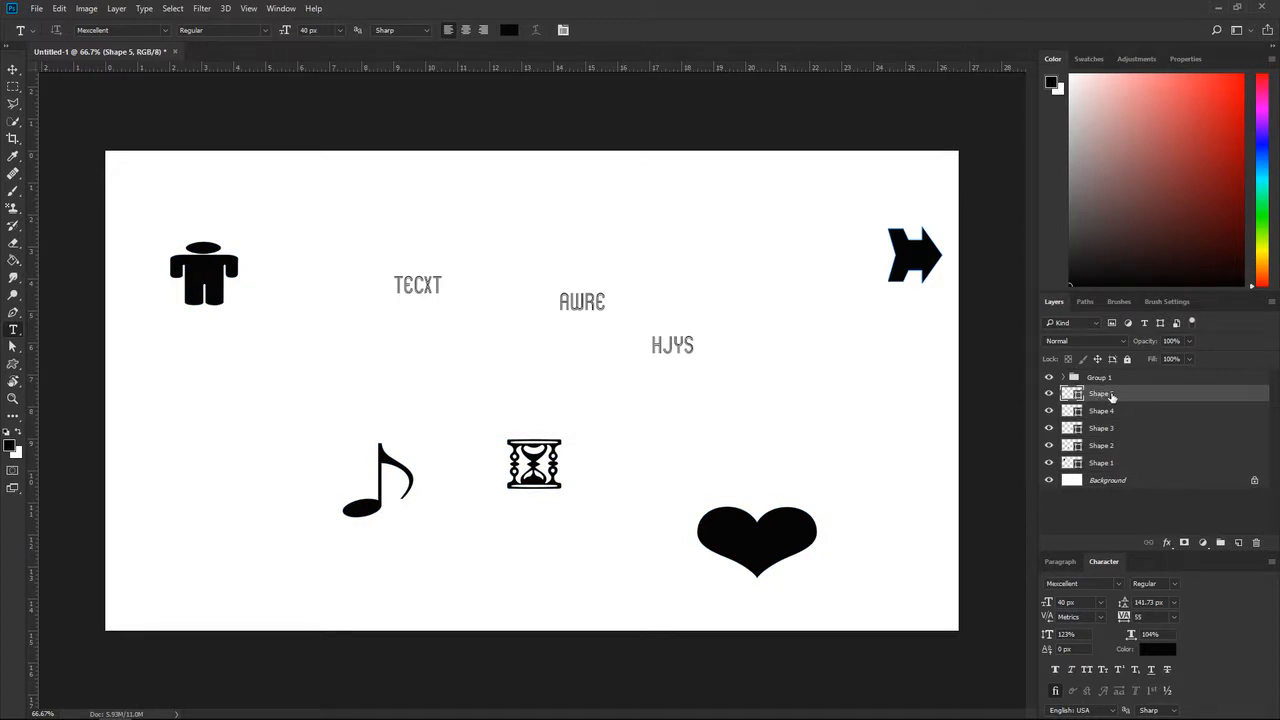
{"action": "left_click", "coordinate": [1108, 465], "text": "shift"}
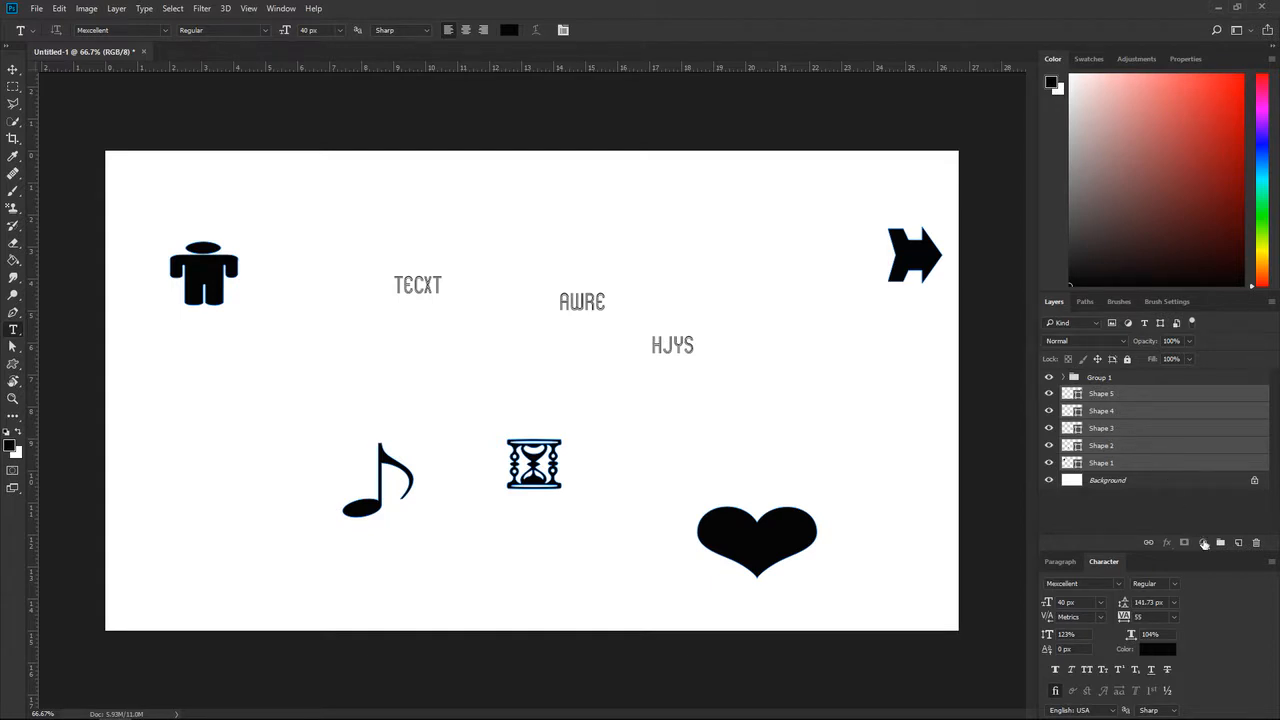
{"action": "left_click", "coordinate": [1222, 544]}
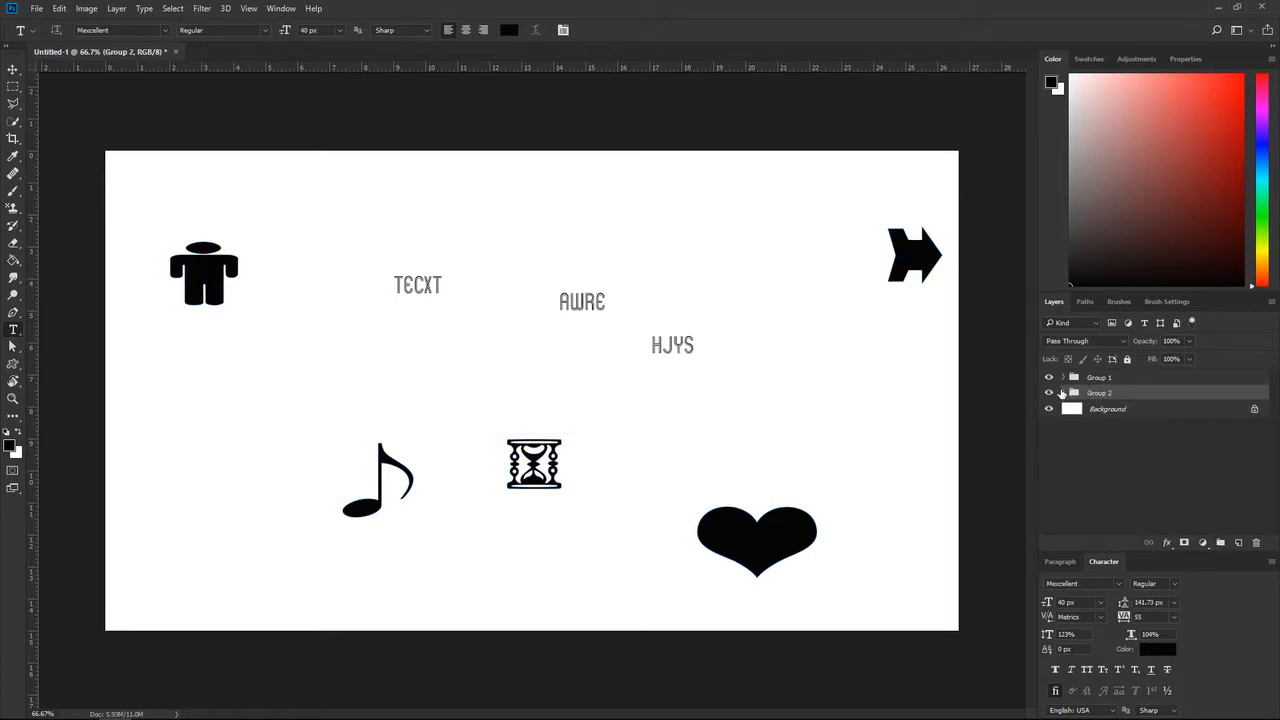
{"action": "left_click", "coordinate": [1062, 393]}
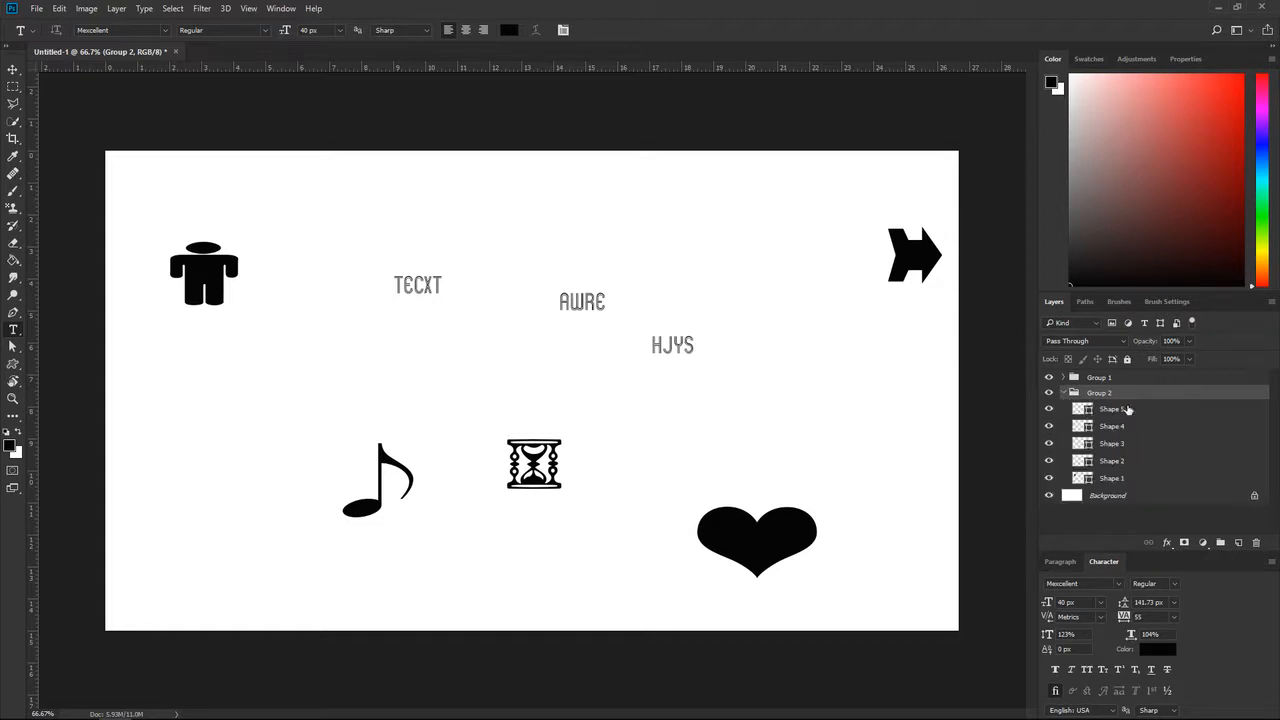
{"action": "left_click", "coordinate": [1063, 395]}
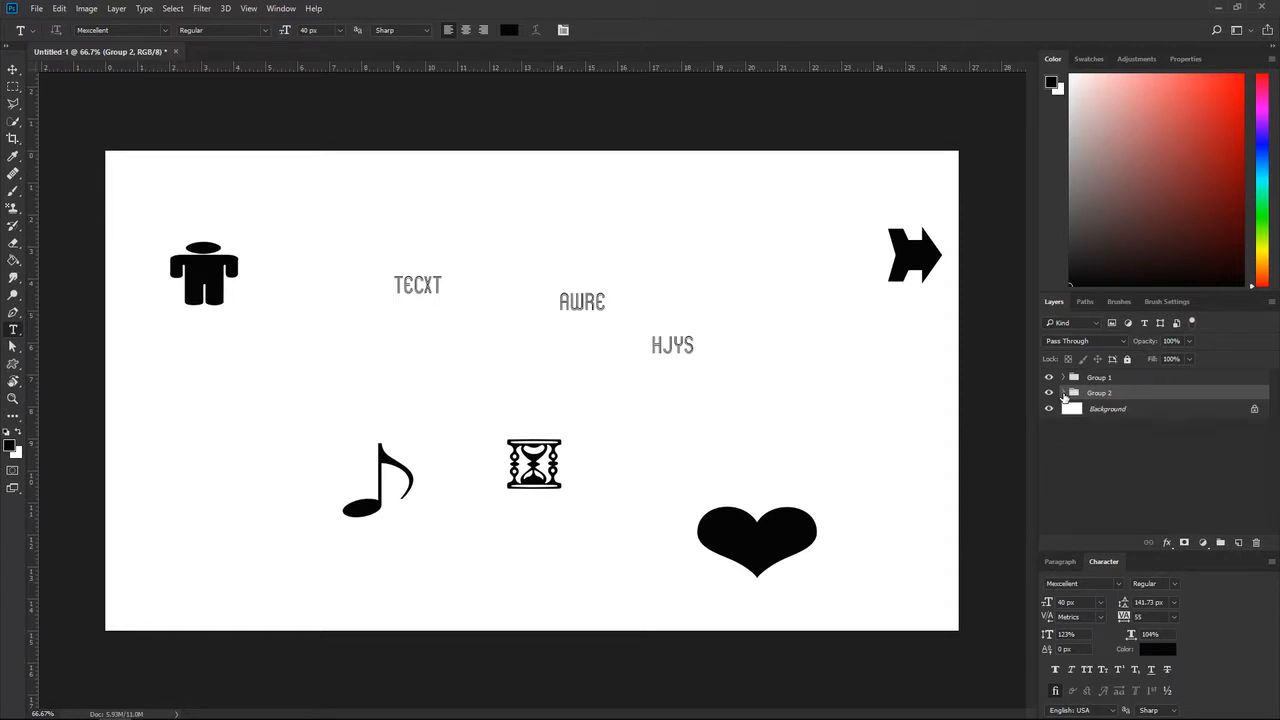
- Rename the group of shape layers as "shapes" and the group of text layers as "text"
{"action": "double_click", "coordinate": [1099, 393]}
{"action": "type", "text": "shapes"}
{"action": "key", "text": "Return"}
{"action": "double_click", "coordinate": [1100, 377]}
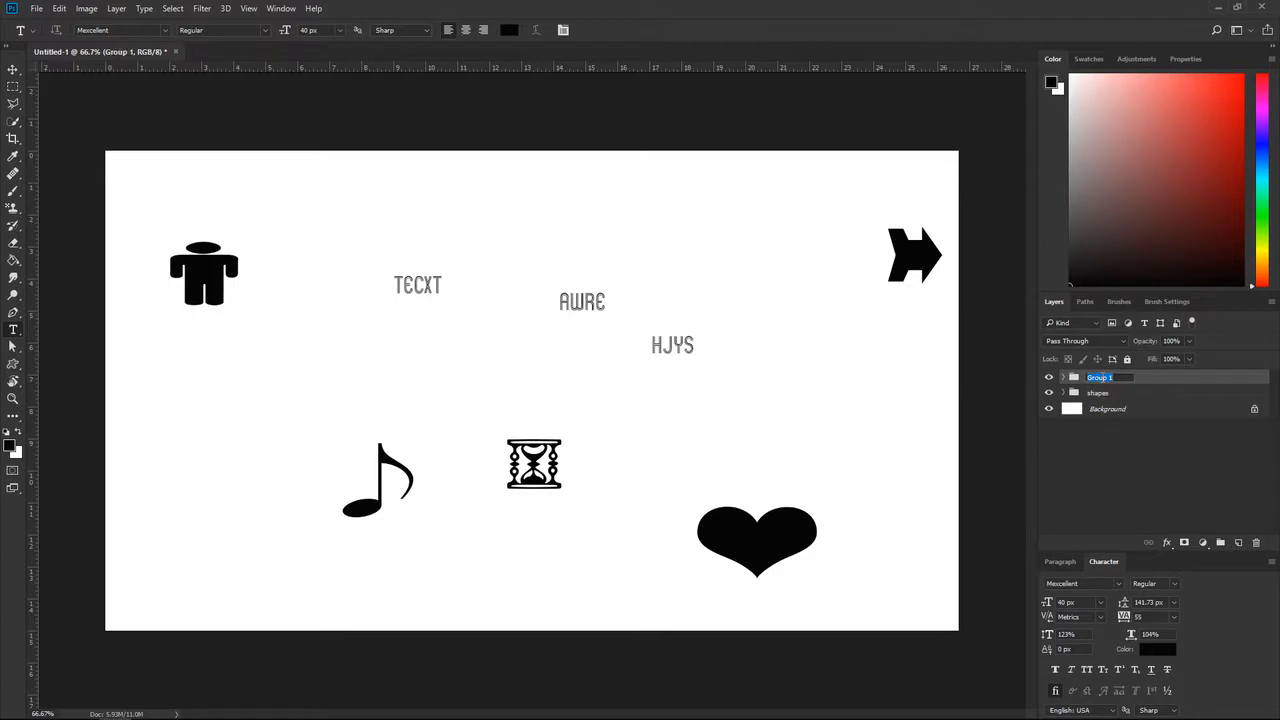
{"action": "type", "text": "text"}
{"action": "key", "text": "Return"}
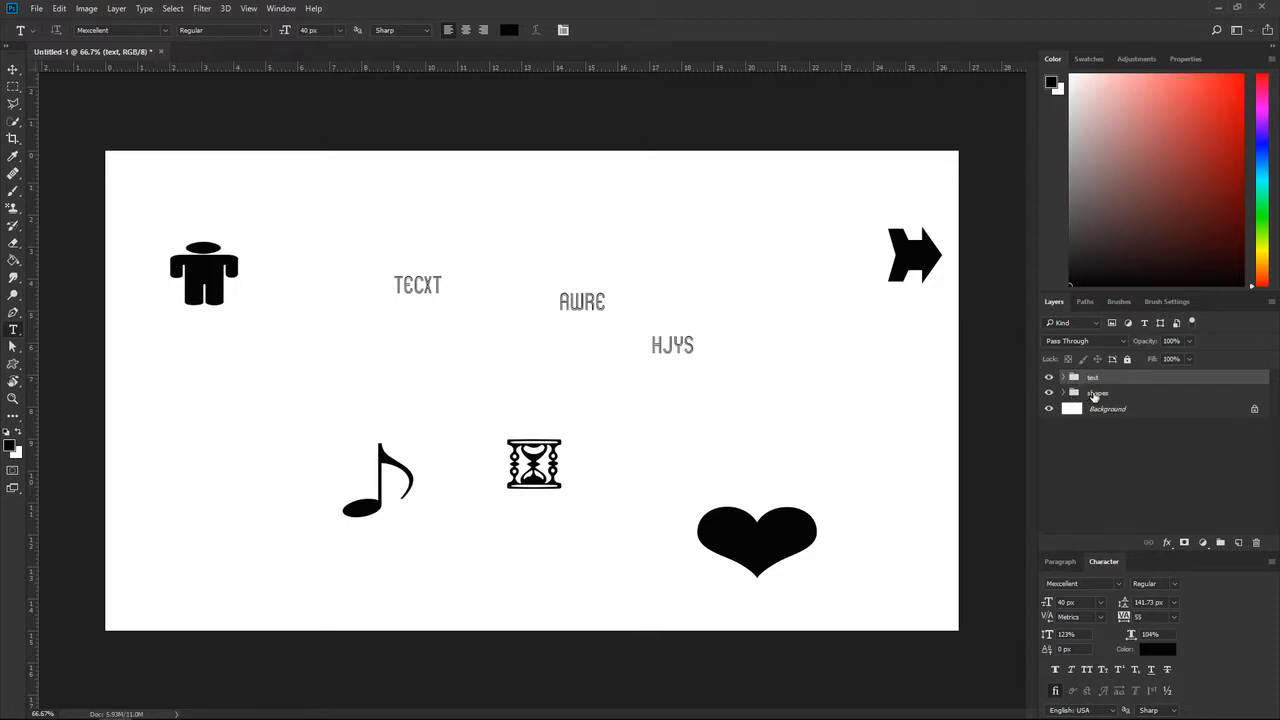
- Nest the text and shapes groups in a new parent group named "practice"
{"action": "left_click", "coordinate": [1097, 394], "text": "shift"}
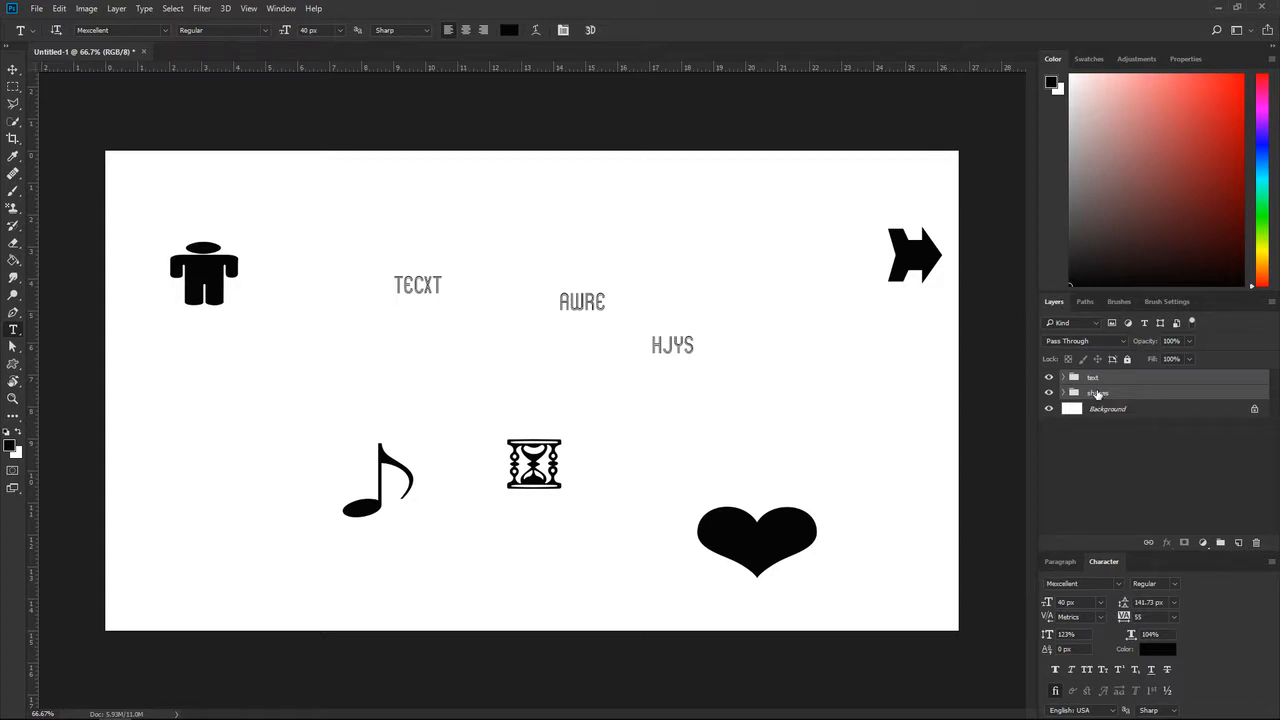
{"action": "key", "text": "ctrl+g"}
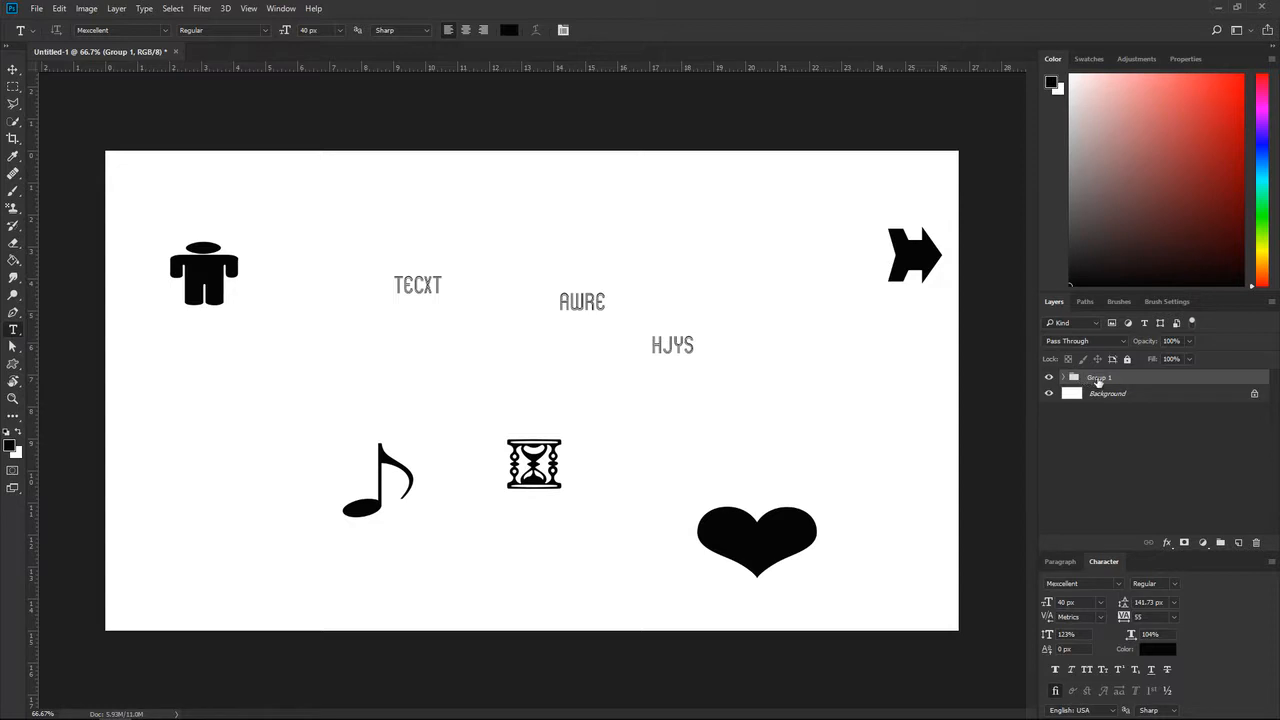
{"action": "double_click", "coordinate": [1100, 378]}
{"action": "type", "text": "practice"}
{"action": "key", "text": "Return"}
- Apply Drop Shadow and Stroke layer effects to the hjys layer inside the text group
{"action": "left_click", "coordinate": [1065, 378]}
{"action": "left_click", "coordinate": [1074, 394]}
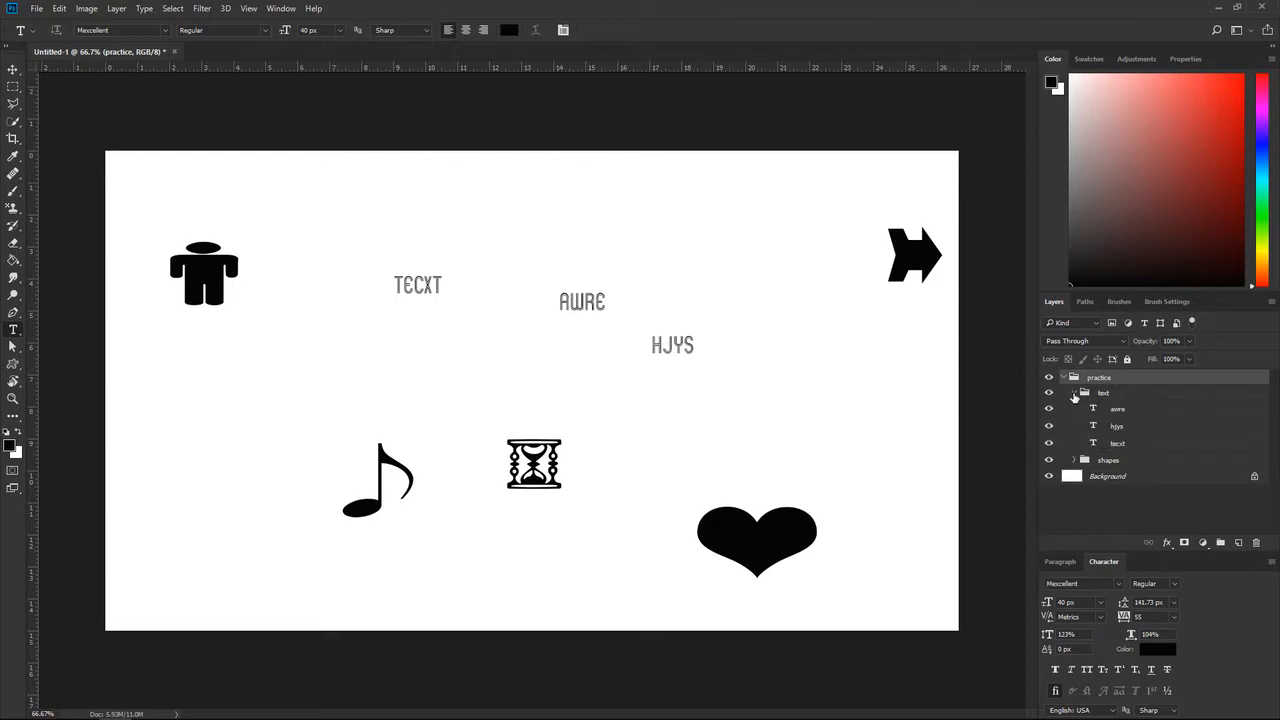
{"action": "left_click", "coordinate": [1122, 411]}
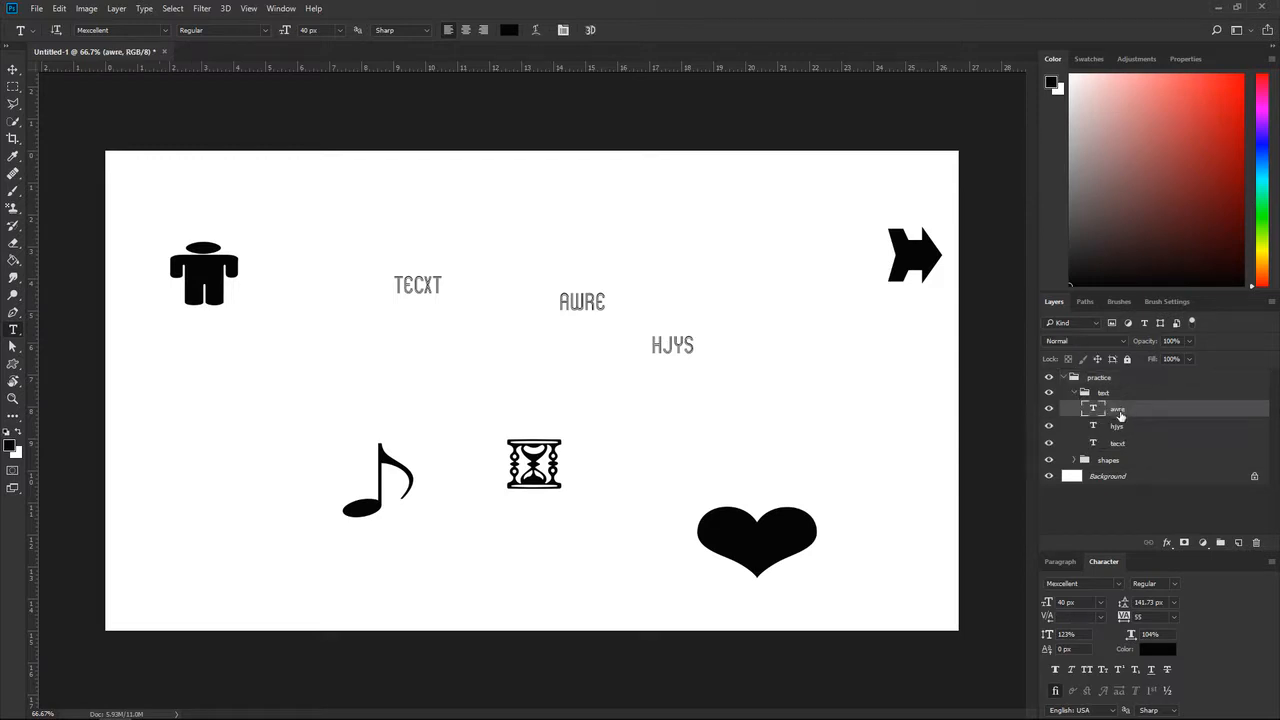
{"action": "left_click", "coordinate": [1120, 426]}
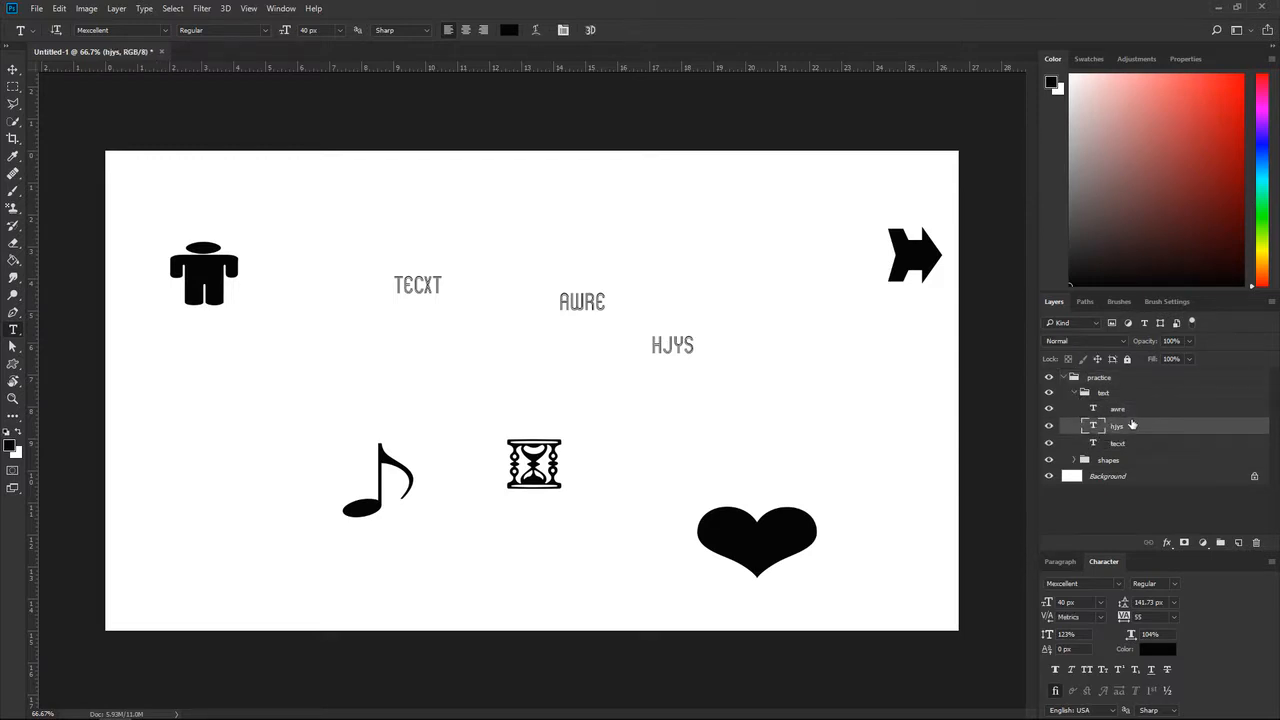
{"action": "right_click", "coordinate": [1118, 428]}
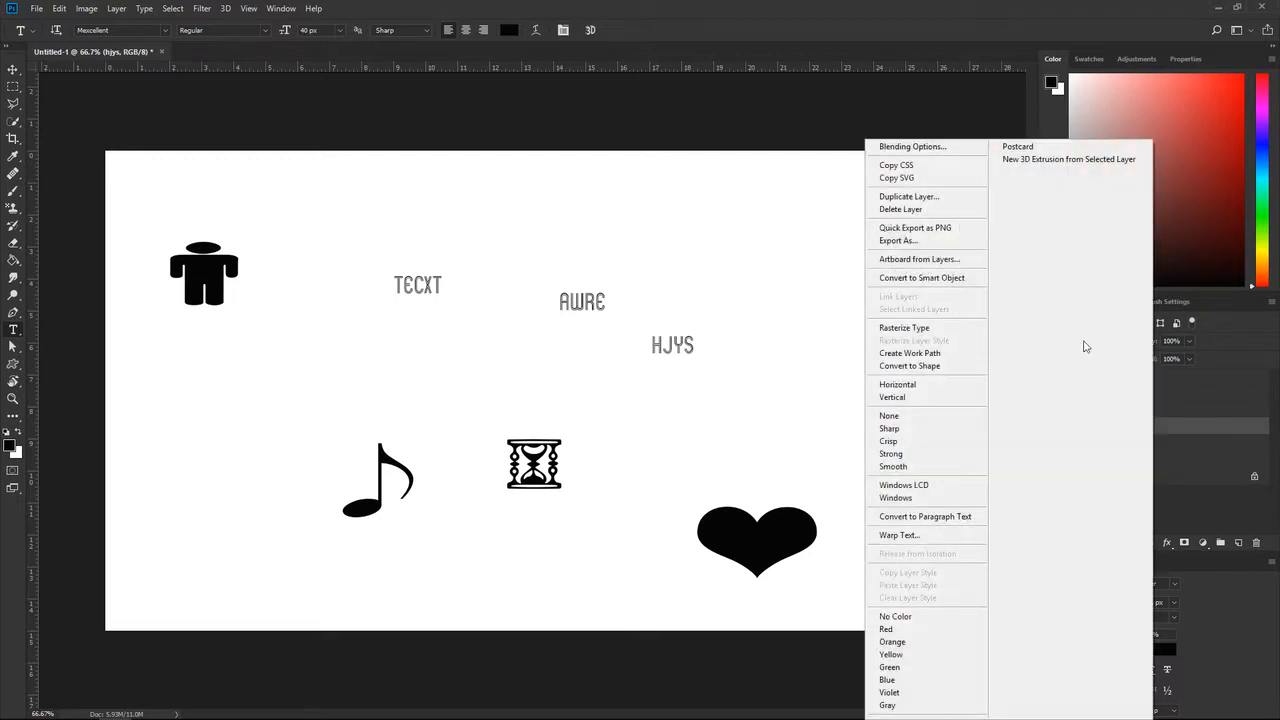
{"action": "left_click", "coordinate": [912, 146]}
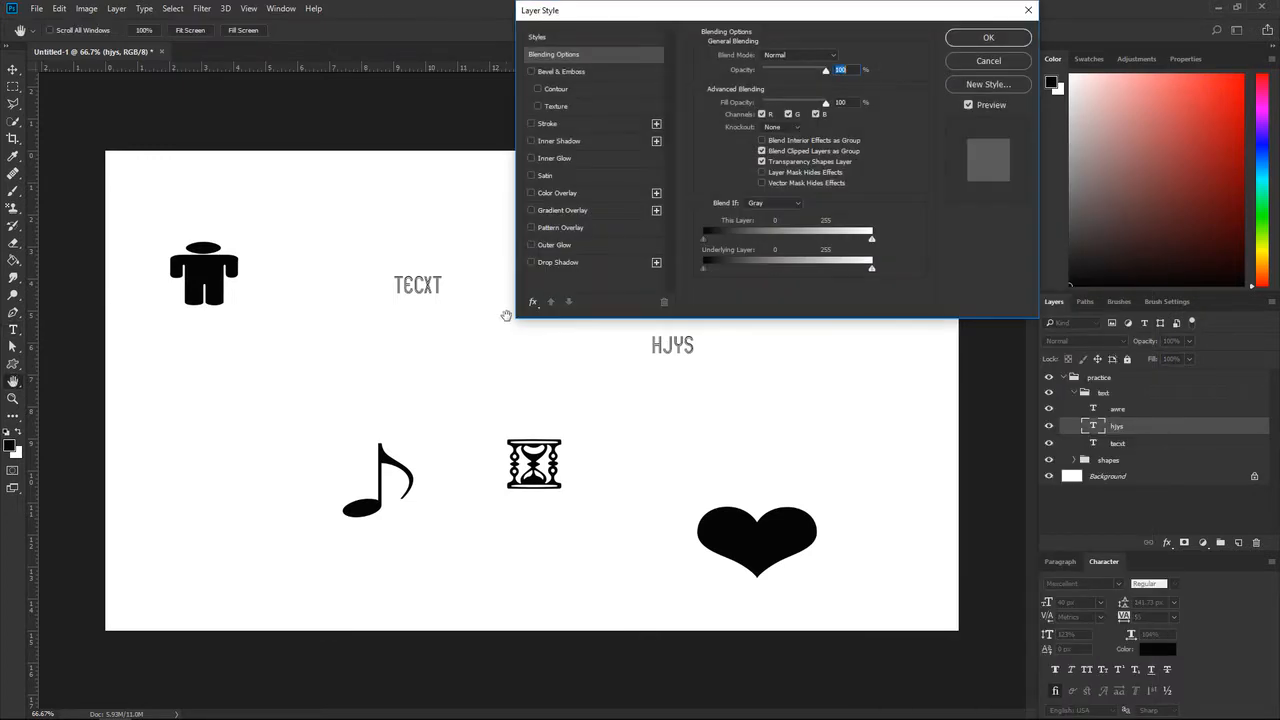
{"action": "left_click", "coordinate": [558, 262]}
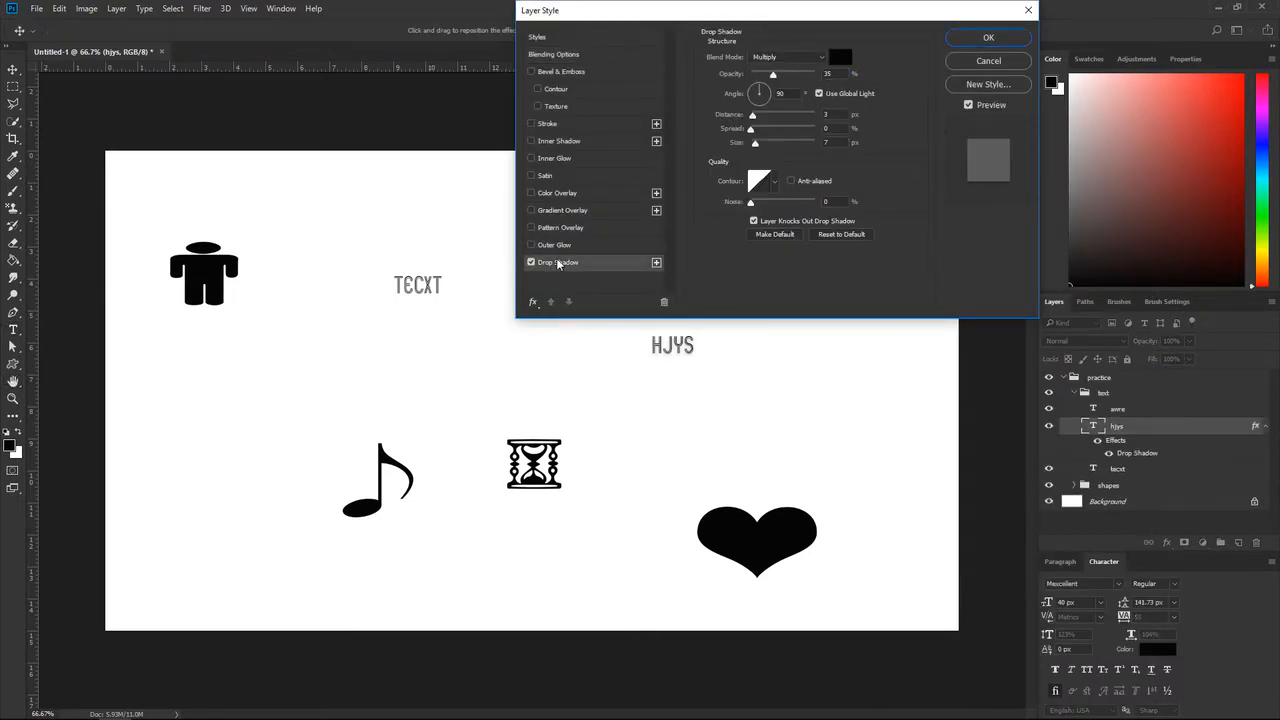
{"action": "left_click", "coordinate": [531, 124]}
{"action": "left_click", "coordinate": [984, 37]}
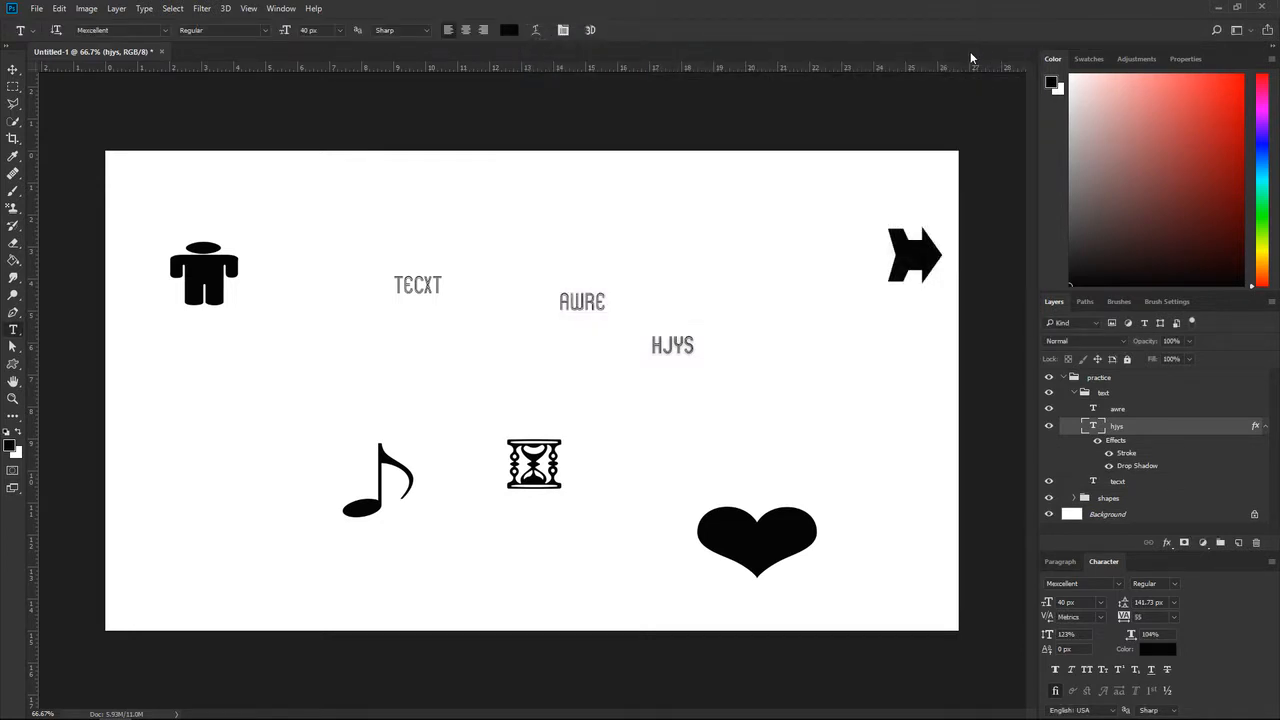
- Hide the hjys layer's effects and collapse the text and practice groups
{"action": "left_click", "coordinate": [1097, 440]}
{"action": "left_click", "coordinate": [1073, 395]}
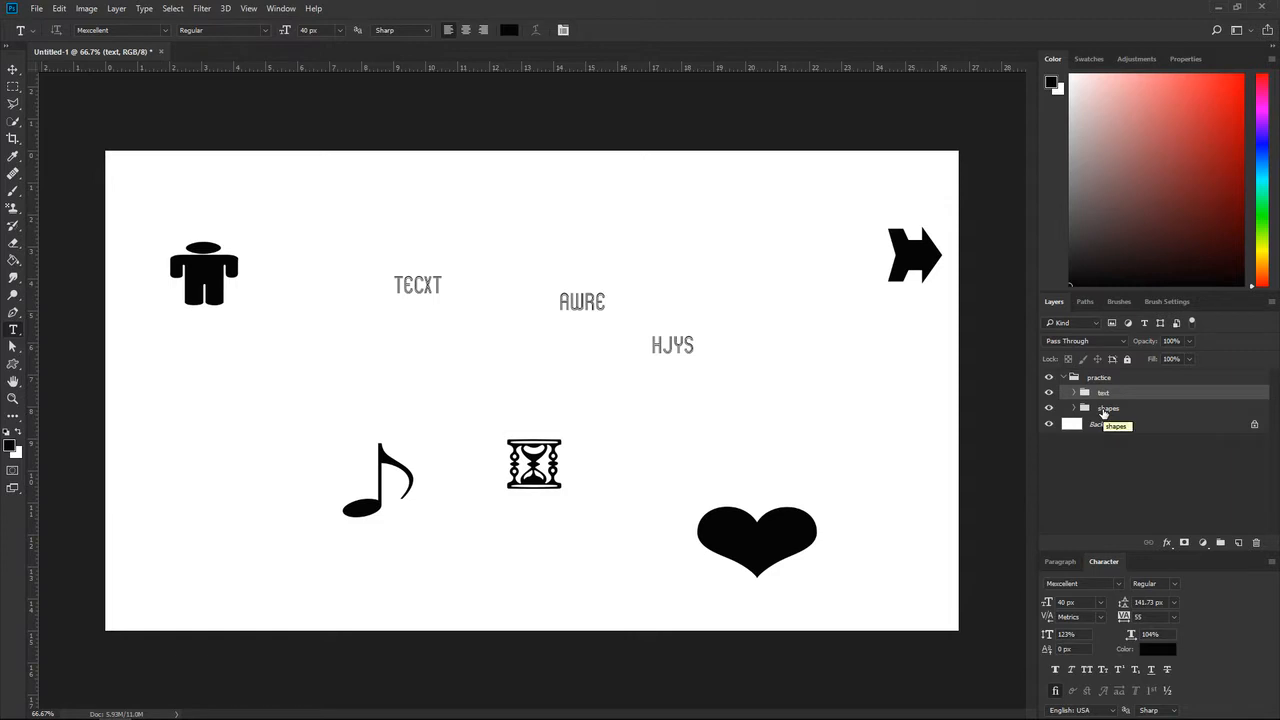
{"action": "left_click", "coordinate": [1103, 410]}
{"action": "left_click", "coordinate": [1064, 378]}
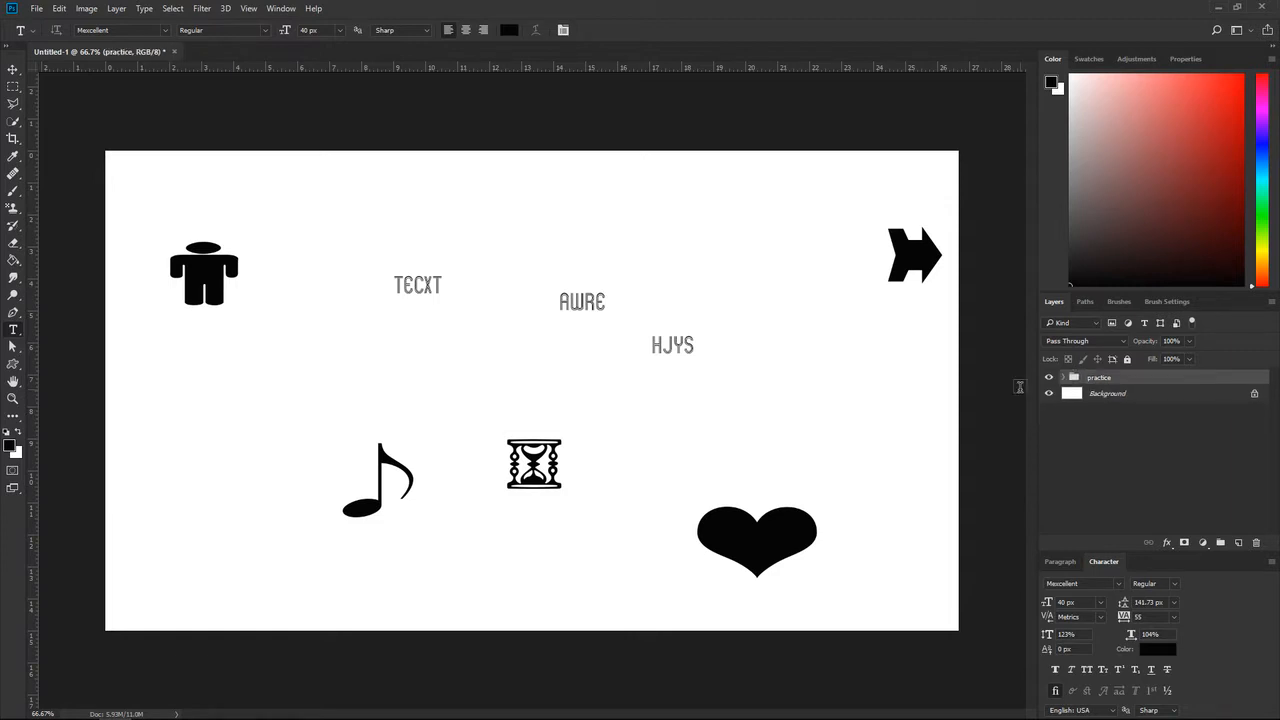